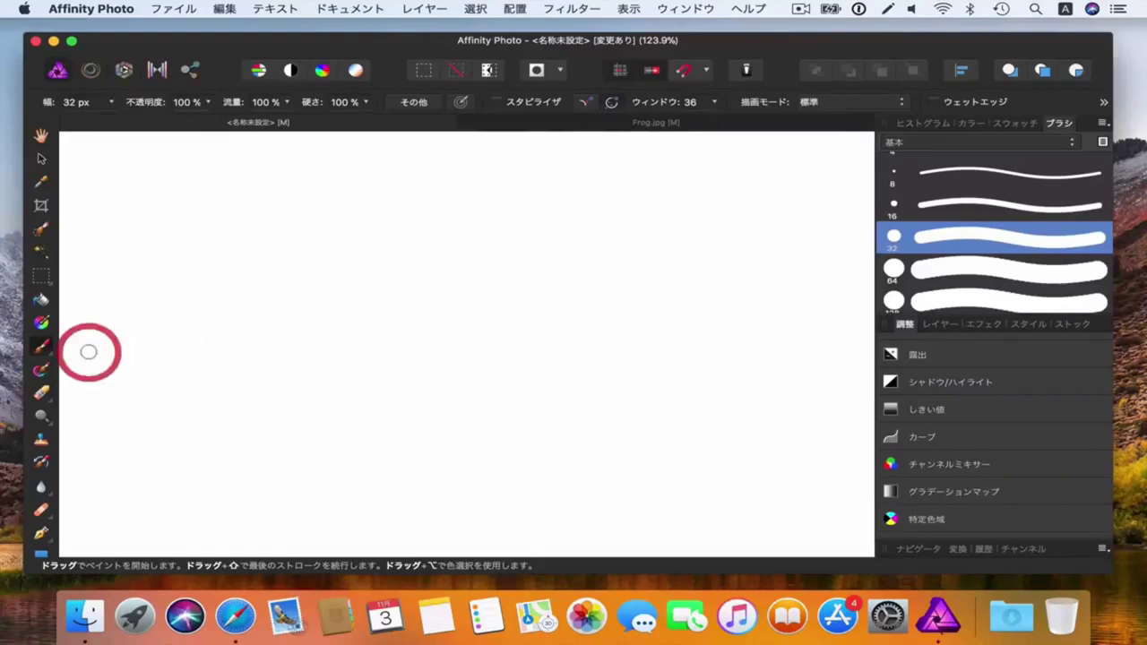
# - Paint three black looping brush strokes side by side across the canvas
pyautogui.moveTo(235, 171); pyautogui.dragTo(139, 509)
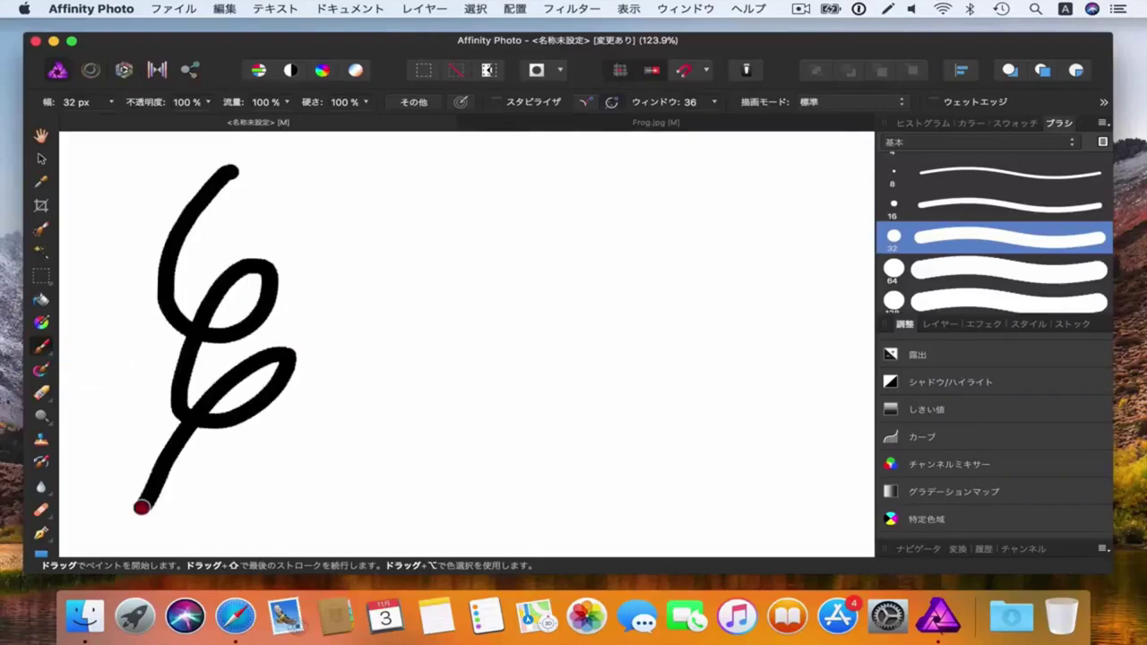
pyautogui.moveTo(448, 170); pyautogui.dragTo(309, 554)
pyautogui.moveTo(626, 172); pyautogui.dragTo(520, 542)
# - Set the brush stabiliser to Rope mode with length 68.2
pyautogui.click(583, 101)
pyautogui.click(686, 102)
pyautogui.moveTo(793, 168)
pyautogui.mouseDown()
pyautogui.moveTo(810, 219)
pyautogui.moveTo(659, 529)
pyautogui.mouseUp()
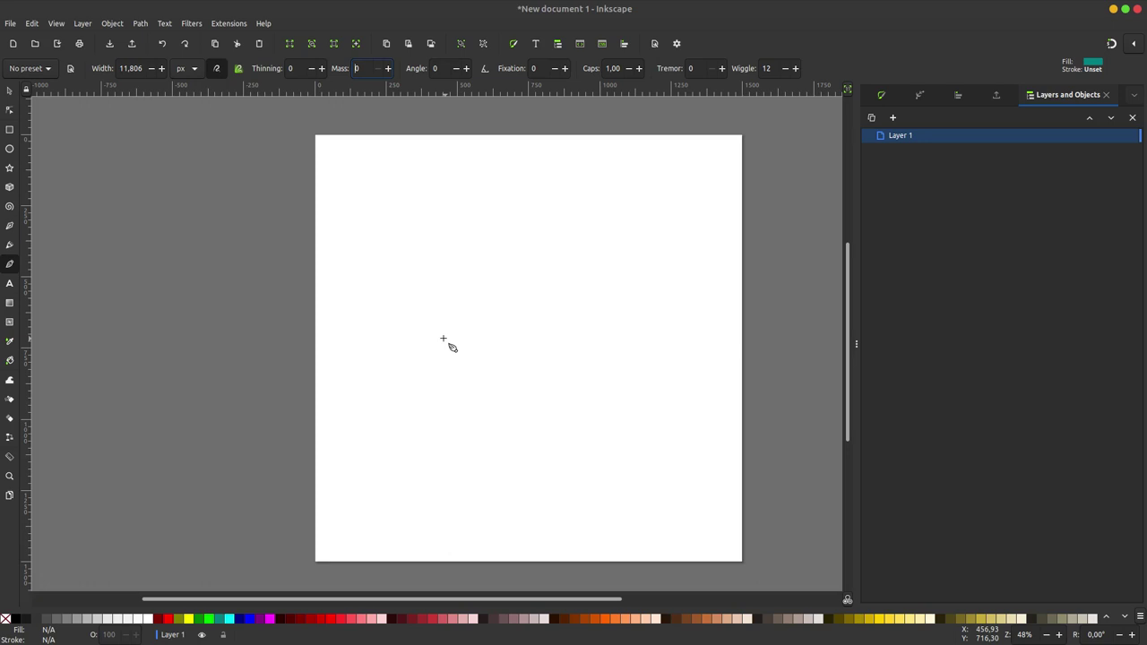
# - Switch from the Pencil back to the Calligraphy tool, leaving Mass at 0
pyautogui.click(9, 244)
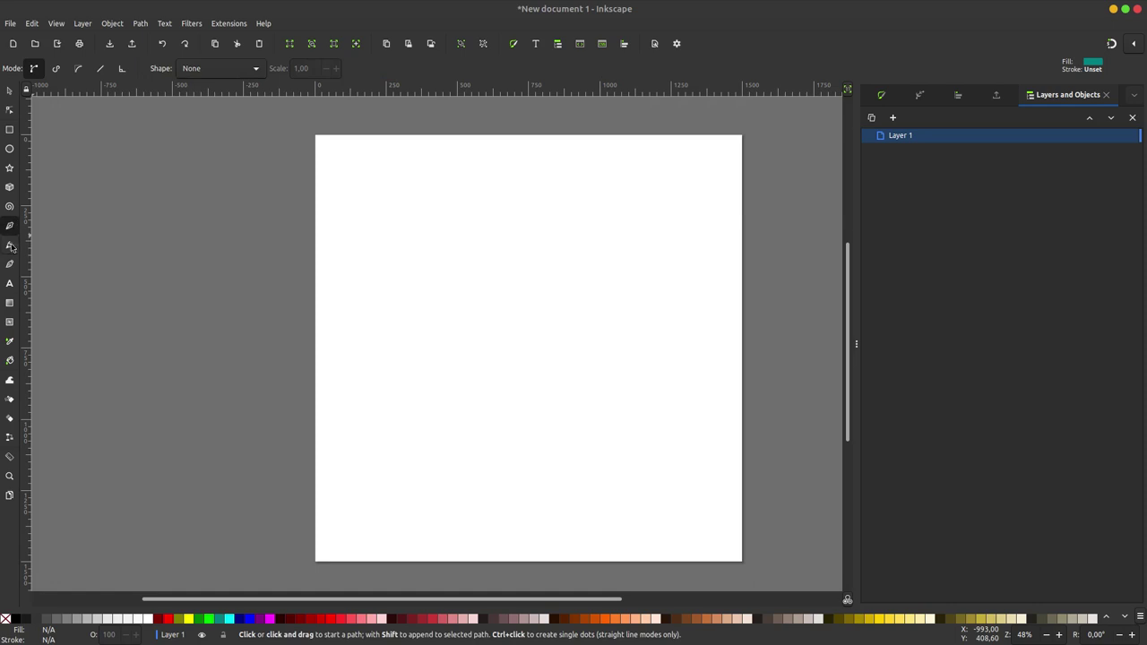
pyautogui.click(9, 265)
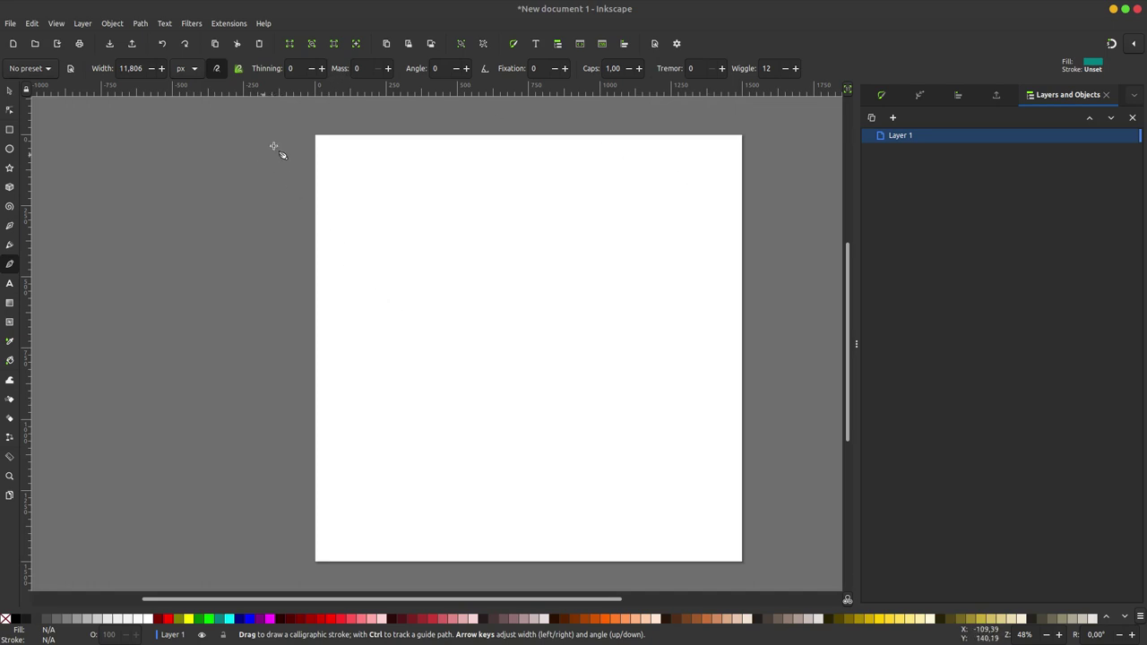
# - At Mass 0, draw one long teal stroke of stacked loops down the page's left half
pyautogui.hscroll(1, 501, 275)
pyautogui.scroll(-1, 502, 275)
pyautogui.scroll(1, 446, 279)
pyautogui.hscroll(-1, 484, 287)
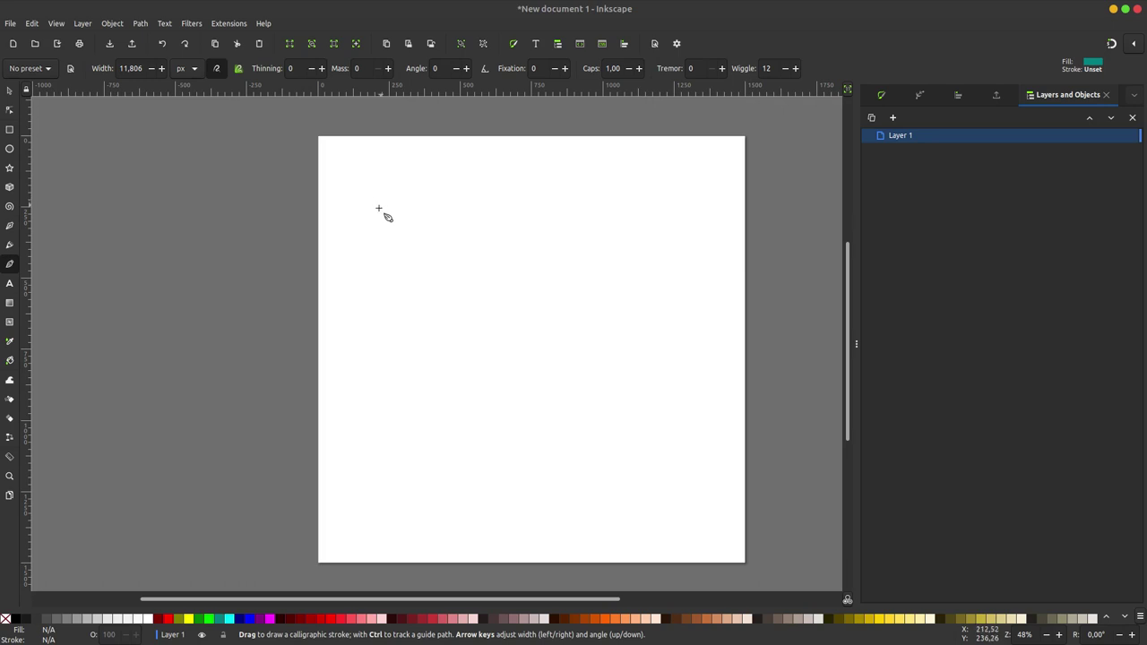
pyautogui.scroll(1, 368, 224)
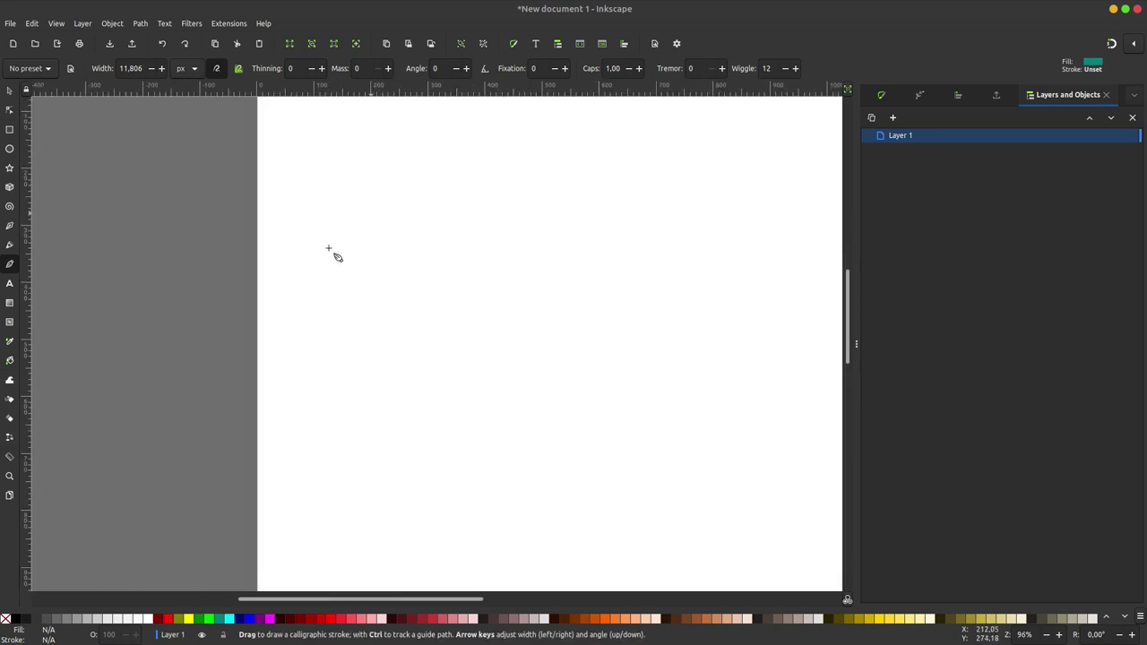
pyautogui.scroll(1, 305, 254)
pyautogui.moveTo(269, 242)
pyautogui.mouseDown()
pyautogui.moveTo(507, 252)
pyautogui.moveTo(427, 241)
pyautogui.moveTo(318, 328)
pyautogui.moveTo(286, 297)
pyautogui.moveTo(482, 320)
pyautogui.moveTo(451, 290)
pyautogui.moveTo(287, 406)
pyautogui.moveTo(382, 356)
pyautogui.moveTo(524, 383)
pyautogui.moveTo(350, 405)
pyautogui.moveTo(472, 402)
pyautogui.moveTo(308, 507)
pyautogui.moveTo(506, 448)
pyautogui.moveTo(346, 590)
pyautogui.mouseUp()
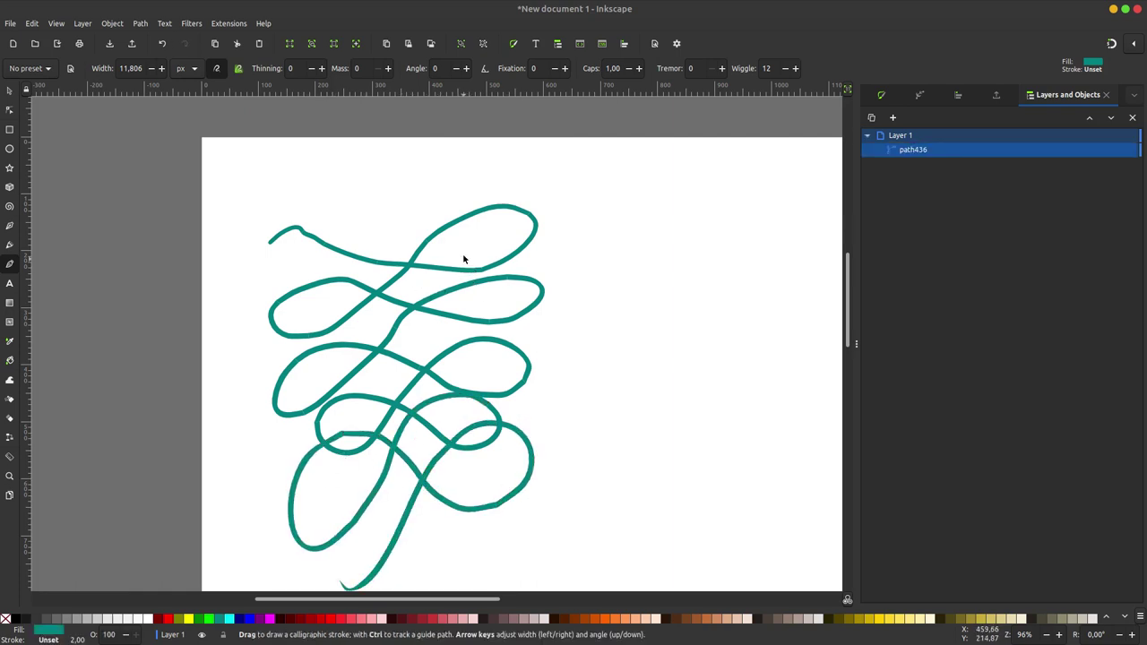
# - Zoom in to inspect the stroke, then enter 5 as the calligraphy Mass
pyautogui.keyDown('ctrl'); pyautogui.scroll(2, 463, 255); pyautogui.keyUp('ctrl')
pyautogui.keyDown('ctrl'); pyautogui.scroll(1, 489, 258); pyautogui.keyUp('ctrl')
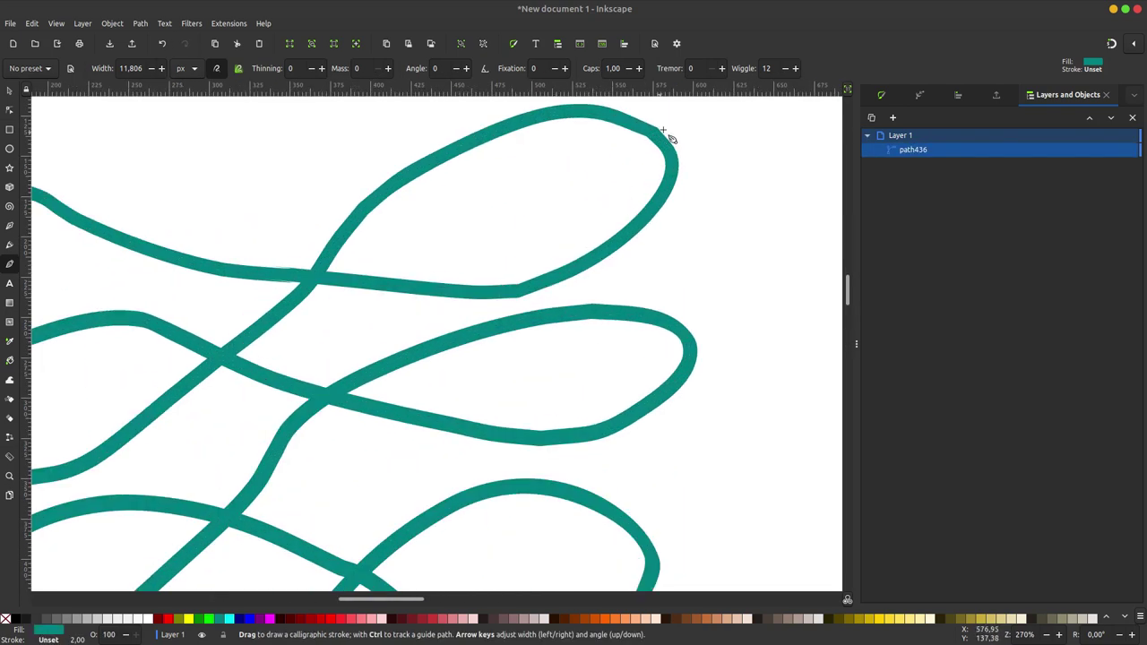
pyautogui.hscroll(2, 448, 214)
pyautogui.scroll(-1, 448, 215)
pyautogui.keyDown('ctrl'); pyautogui.scroll(-1, 453, 220); pyautogui.keyUp('ctrl')
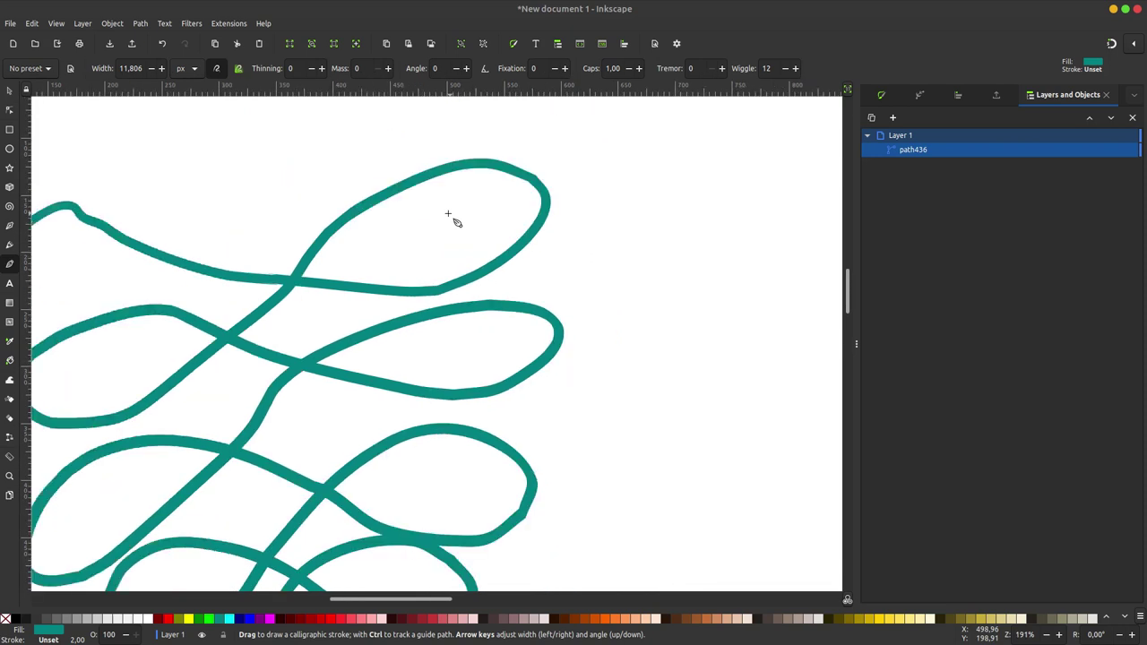
pyautogui.keyDown('ctrl'); pyautogui.scroll(-3, 455, 221); pyautogui.keyUp('ctrl')
pyautogui.hscroll(1, 502, 246)
pyautogui.scroll(-3, 493, 251)
pyautogui.keyDown('ctrl'); pyautogui.scroll(1, 434, 221); pyautogui.keyUp('ctrl')
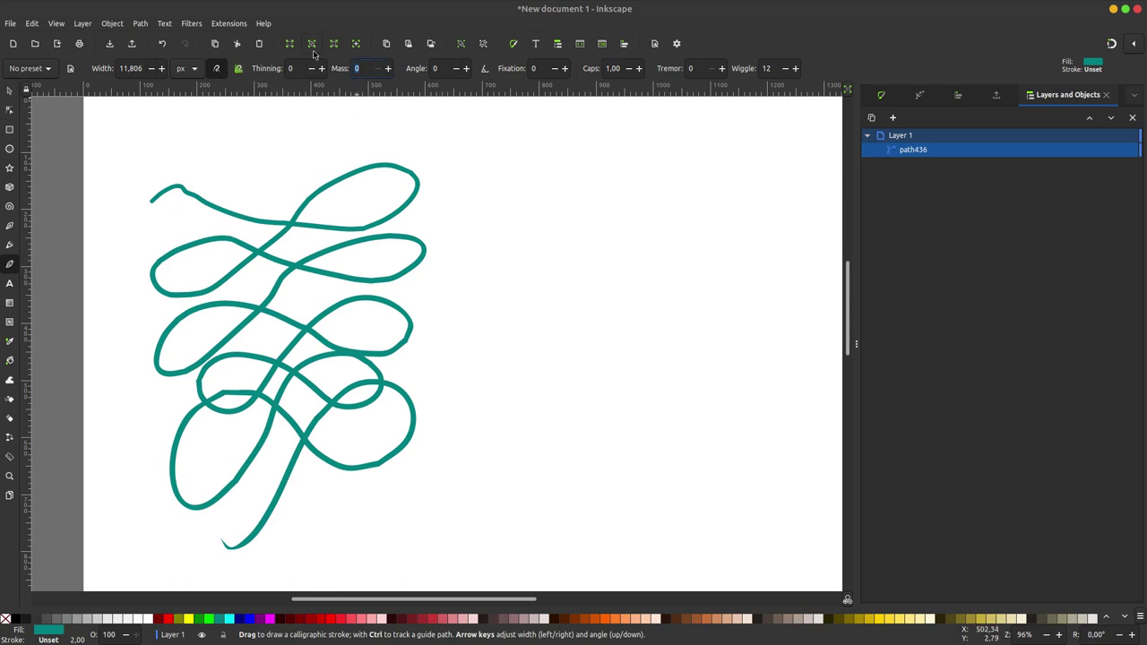
pyautogui.write('5')
pyautogui.hscroll(2, 456, 170)
# - Draw a column of wide flat loops beside the first stroke
pyautogui.moveTo(373, 170)
pyautogui.mouseDown()
pyautogui.moveTo(680, 222)
pyautogui.moveTo(482, 297)
pyautogui.moveTo(472, 261)
pyautogui.moveTo(673, 242)
pyautogui.moveTo(384, 383)
pyautogui.moveTo(568, 351)
pyautogui.moveTo(577, 328)
pyautogui.moveTo(371, 410)
pyautogui.moveTo(683, 455)
pyautogui.moveTo(556, 430)
pyautogui.moveTo(389, 471)
pyautogui.moveTo(678, 523)
pyautogui.moveTo(540, 507)
pyautogui.mouseUp()
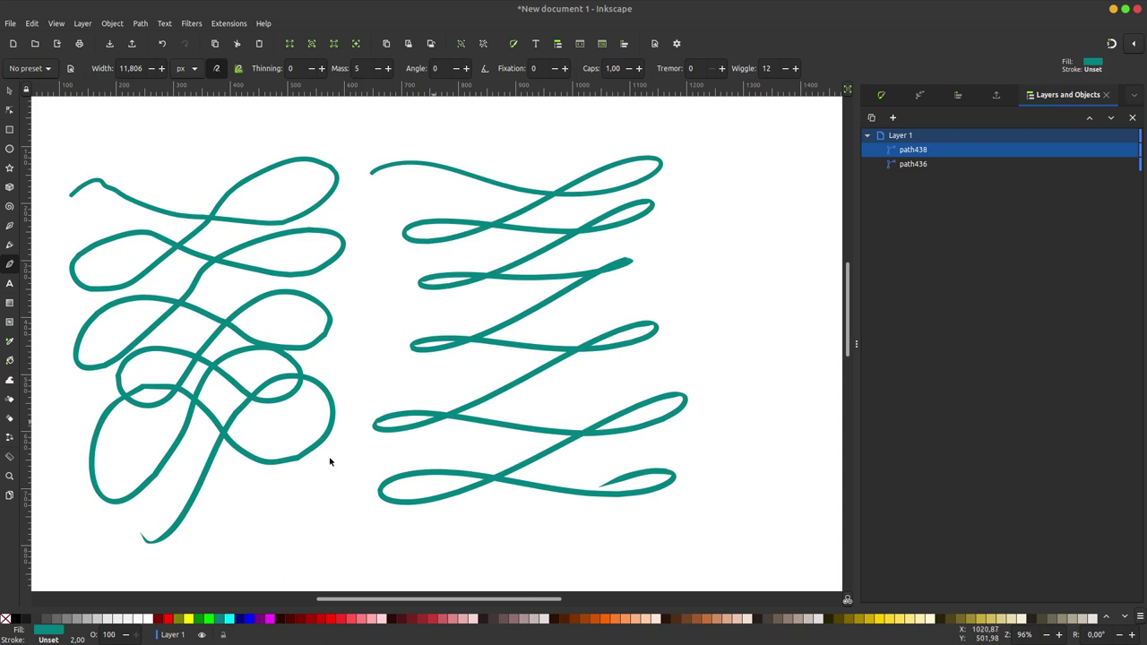
pyautogui.hscroll(5, 477, 339)
pyautogui.scroll(2, 477, 339)
pyautogui.scroll(-2, 524, 320)
pyautogui.hscroll(-2, 525, 320)
pyautogui.scroll(-3, 618, 205)
pyautogui.hscroll(-3, 617, 205)
pyautogui.scroll(-1, 468, 335)
pyautogui.hscroll(-1, 469, 335)
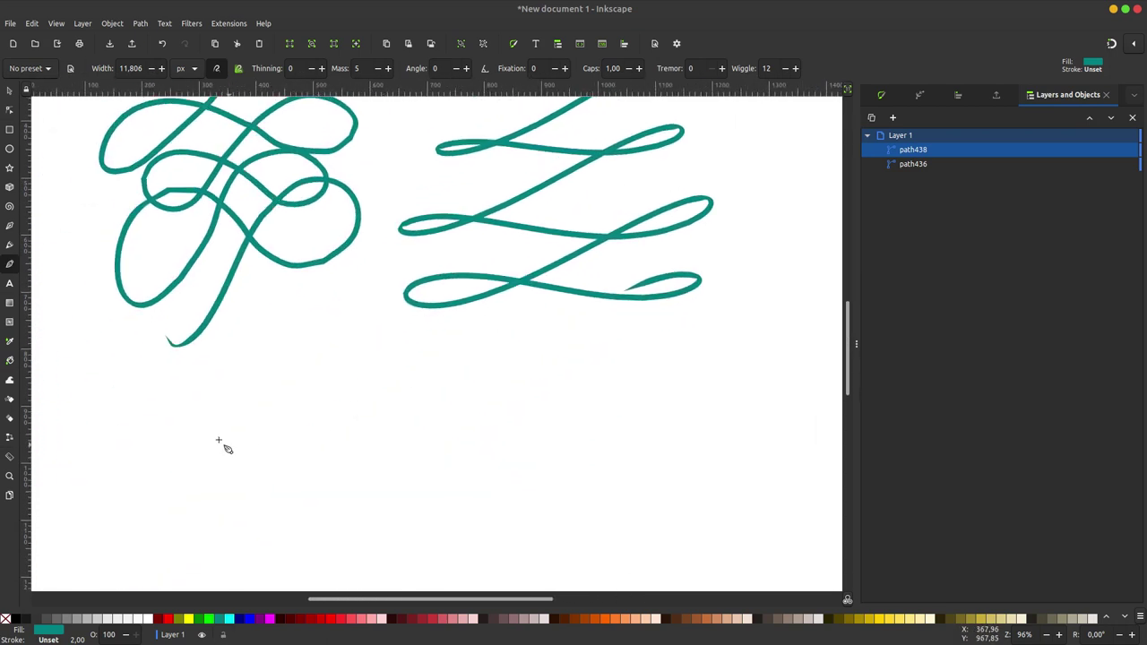
# - Draw a spiral stroke with a wavy tail below the loops
pyautogui.moveTo(178, 466)
pyautogui.mouseDown()
pyautogui.moveTo(184, 435)
pyautogui.moveTo(359, 469)
pyautogui.moveTo(586, 466)
pyautogui.moveTo(476, 278)
pyautogui.moveTo(376, 397)
pyautogui.moveTo(504, 319)
pyautogui.moveTo(454, 386)
pyautogui.moveTo(446, 376)
pyautogui.mouseUp()
pyautogui.keyDown('ctrl'); pyautogui.scroll(1, 610, 435); pyautogui.keyUp('ctrl')
pyautogui.hscroll(3, 466, 551)
pyautogui.scroll(2, 494, 561)
pyautogui.hscroll(-1, 517, 467)
pyautogui.scroll(1, 523, 473)
pyautogui.scroll(3, 520, 468)
pyautogui.hscroll(-1, 518, 465)
pyautogui.scroll(3, 518, 464)
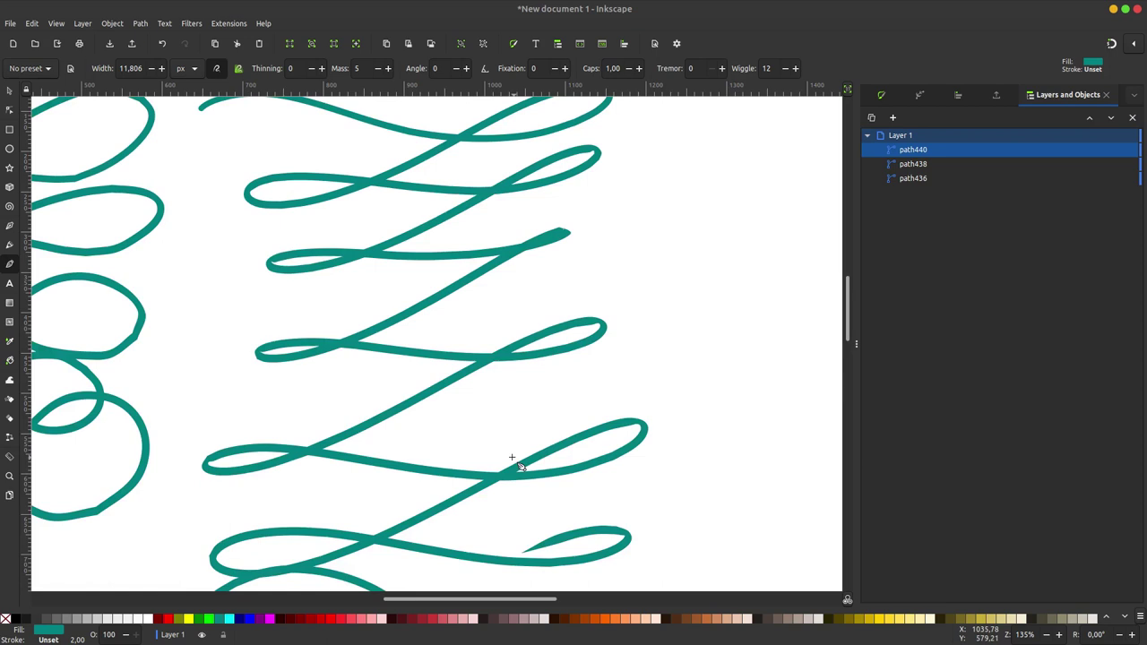
pyautogui.scroll(2, 574, 350)
pyautogui.hscroll(3, 538, 367)
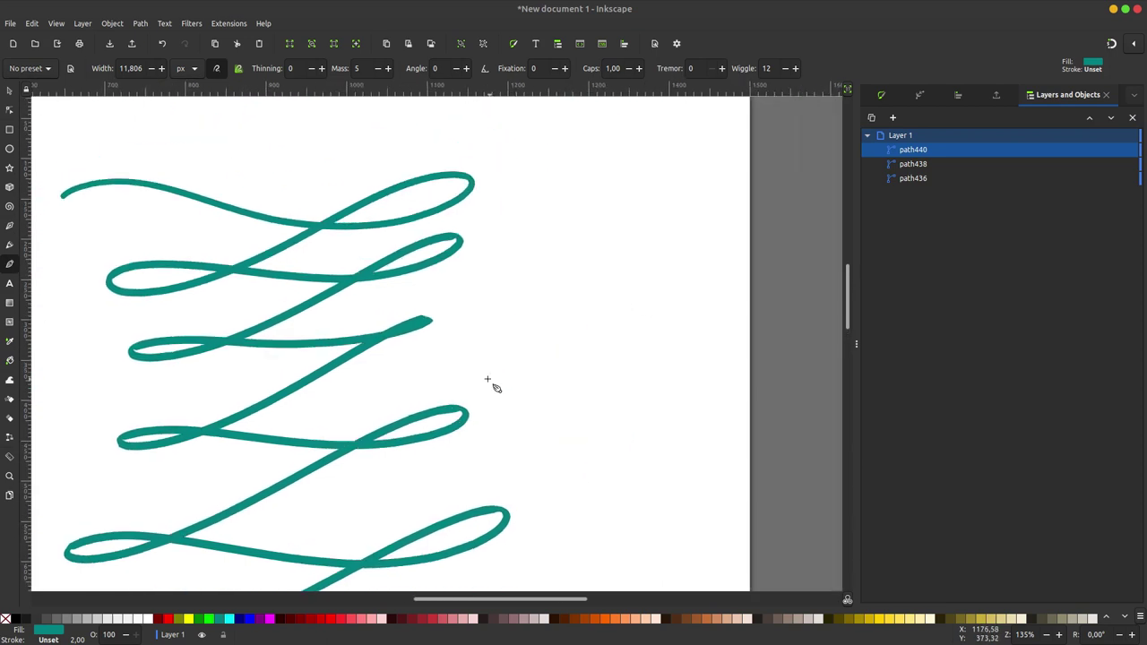
pyautogui.hscroll(2, 448, 337)
# - Draw four short diagonal hatch strokes
pyautogui.moveTo(356, 373); pyautogui.dragTo(432, 291)
pyautogui.moveTo(375, 398); pyautogui.dragTo(481, 190)
pyautogui.moveTo(394, 427); pyautogui.dragTo(450, 349)
pyautogui.moveTo(415, 451); pyautogui.dragTo(450, 400)
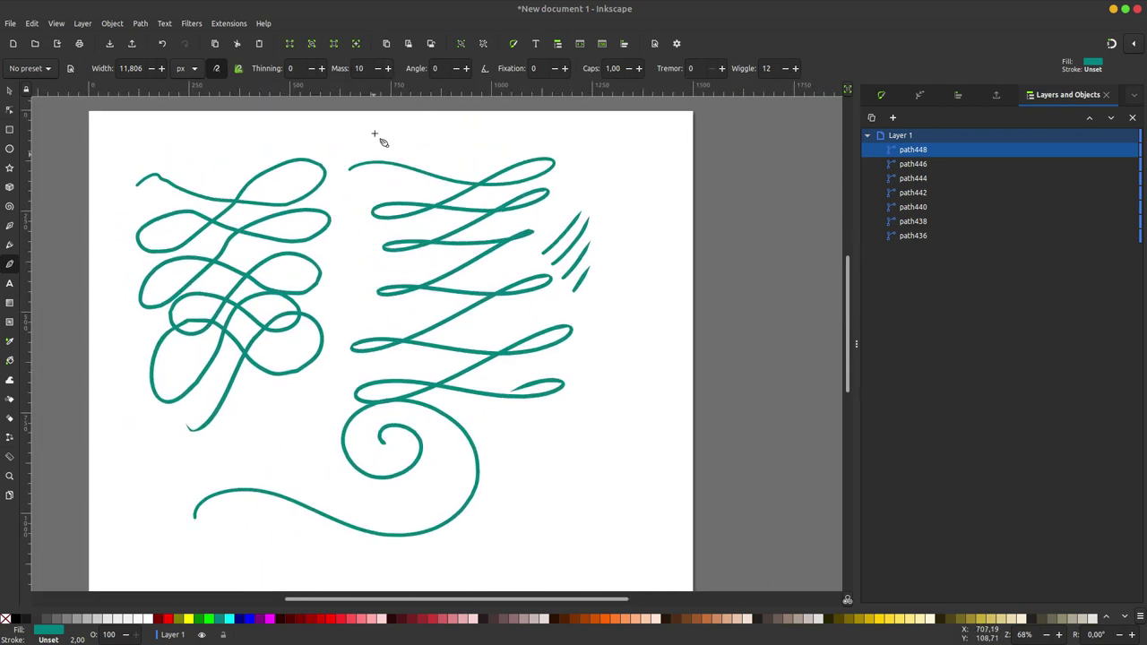
pyautogui.scroll(-3, 468, 346)
pyautogui.scroll(-3, 182, 446)
# - Draw a second wavy-tailed spiral and four straight diagonal strokes at lower right
pyautogui.moveTo(166, 421)
pyautogui.mouseDown()
pyautogui.moveTo(186, 387)
pyautogui.moveTo(499, 321)
pyautogui.moveTo(405, 235)
pyautogui.moveTo(310, 302)
pyautogui.moveTo(335, 389)
pyautogui.moveTo(420, 359)
pyautogui.moveTo(373, 308)
pyautogui.moveTo(377, 351)
pyautogui.moveTo(404, 308)
pyautogui.mouseUp()
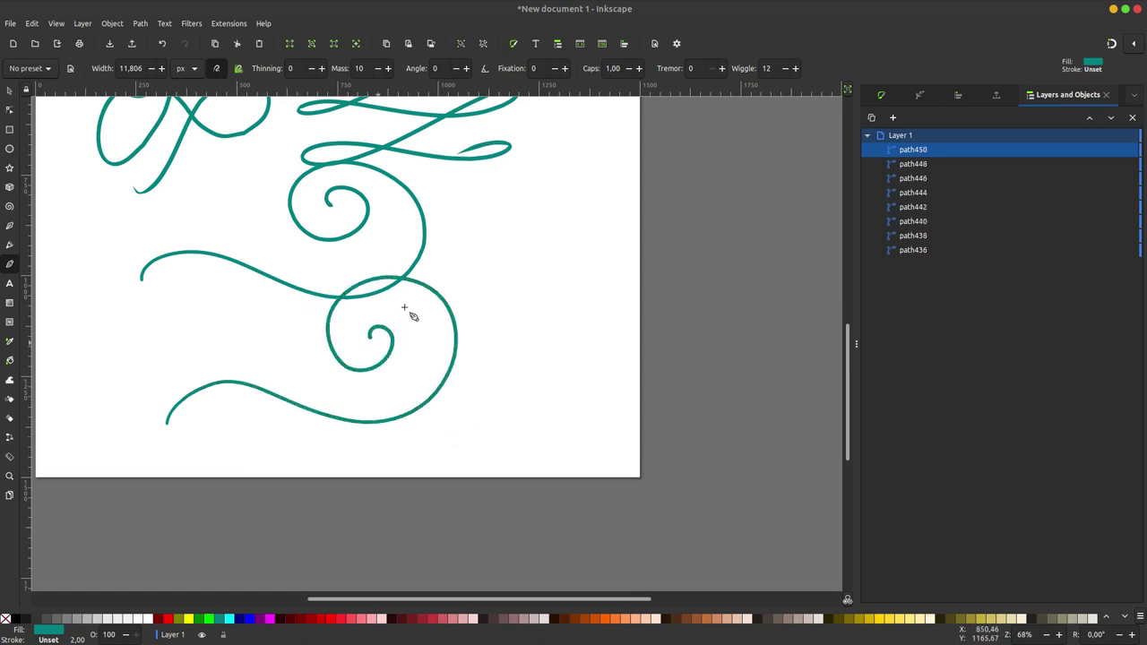
pyautogui.moveTo(515, 238)
pyautogui.mouseDown()
pyautogui.moveTo(432, 299)
pyautogui.moveTo(437, 279)
pyautogui.moveTo(483, 298)
pyautogui.moveTo(471, 291)
pyautogui.mouseUp()
pyautogui.moveTo(363, 267); pyautogui.dragTo(502, 242)
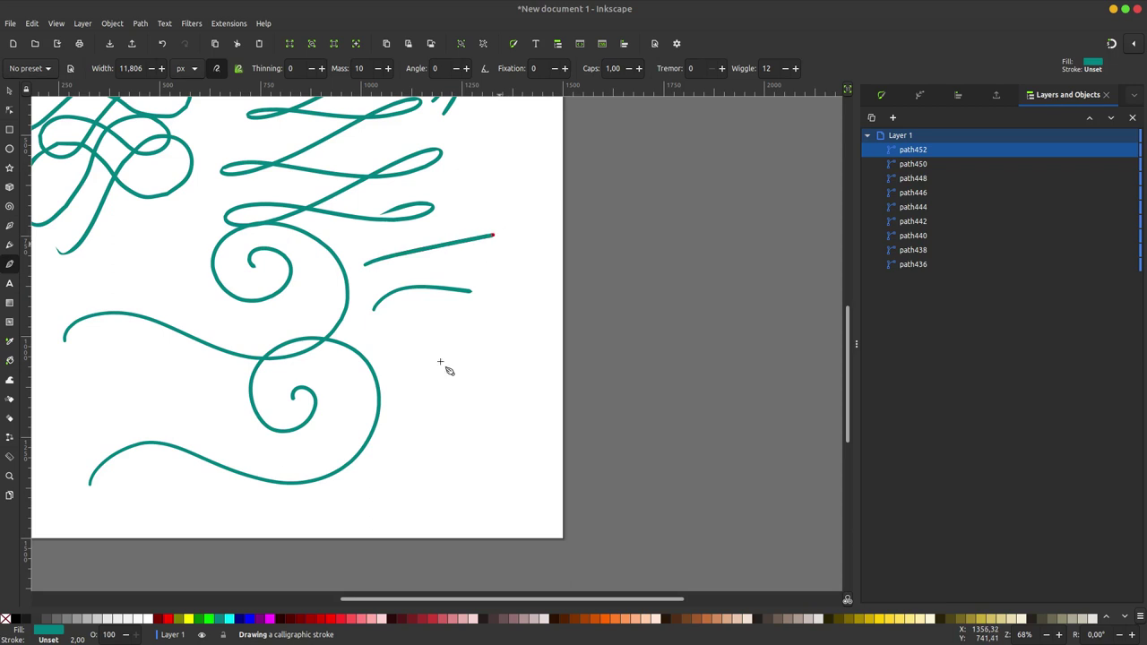
pyautogui.moveTo(394, 338); pyautogui.dragTo(539, 411)
pyautogui.moveTo(406, 390); pyautogui.dragTo(440, 418)
pyautogui.moveTo(523, 492); pyautogui.dragTo(522, 480)
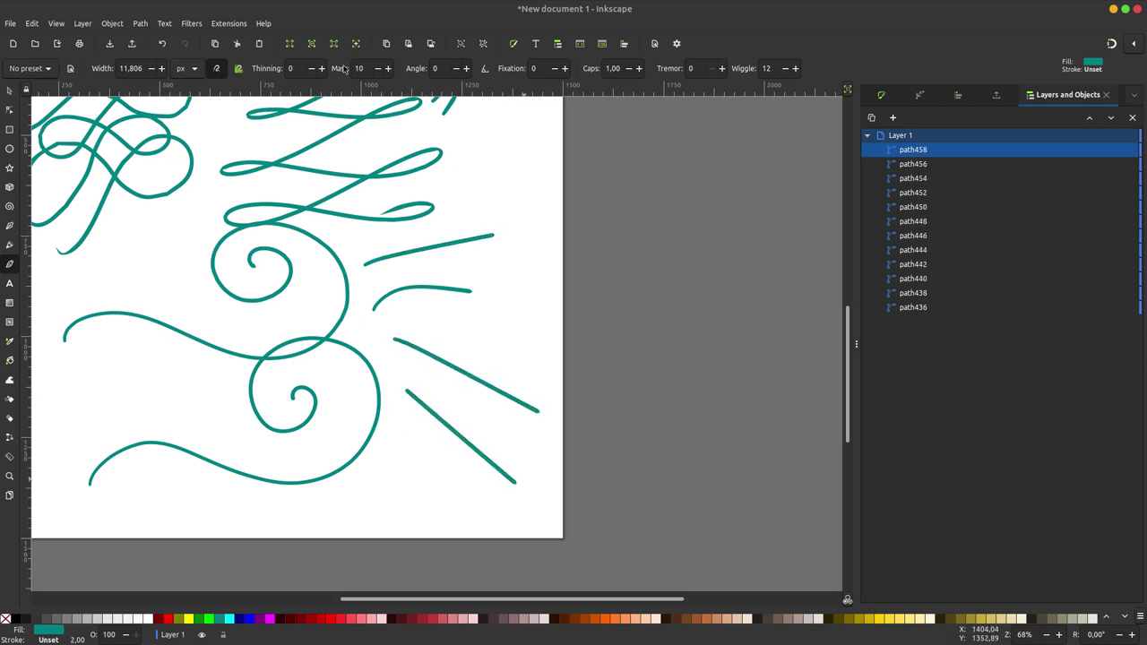
# - Change Mass from 10 to 3 and add two more straight hatch strokes
pyautogui.doubleClick(369, 68)
pyautogui.moveTo(410, 363); pyautogui.dragTo(508, 438)
pyautogui.moveTo(417, 324)
pyautogui.mouseDown()
pyautogui.moveTo(543, 392)
pyautogui.moveTo(533, 365)
pyautogui.mouseUp()
# - Zoom in on the short marks and draw three long parallel diagonal strokes beside them
pyautogui.hscroll(-5, 737, 302)
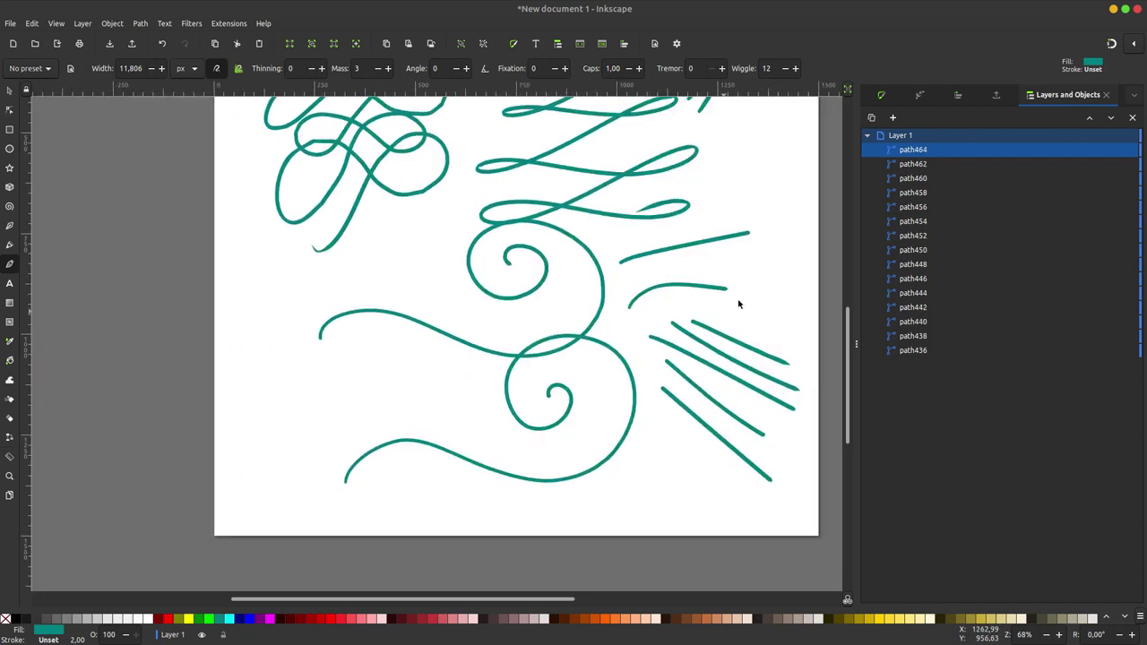
pyautogui.scroll(3, 673, 314)
pyautogui.hscroll(3, 673, 315)
pyautogui.scroll(2, 541, 302)
pyautogui.hscroll(1, 541, 302)
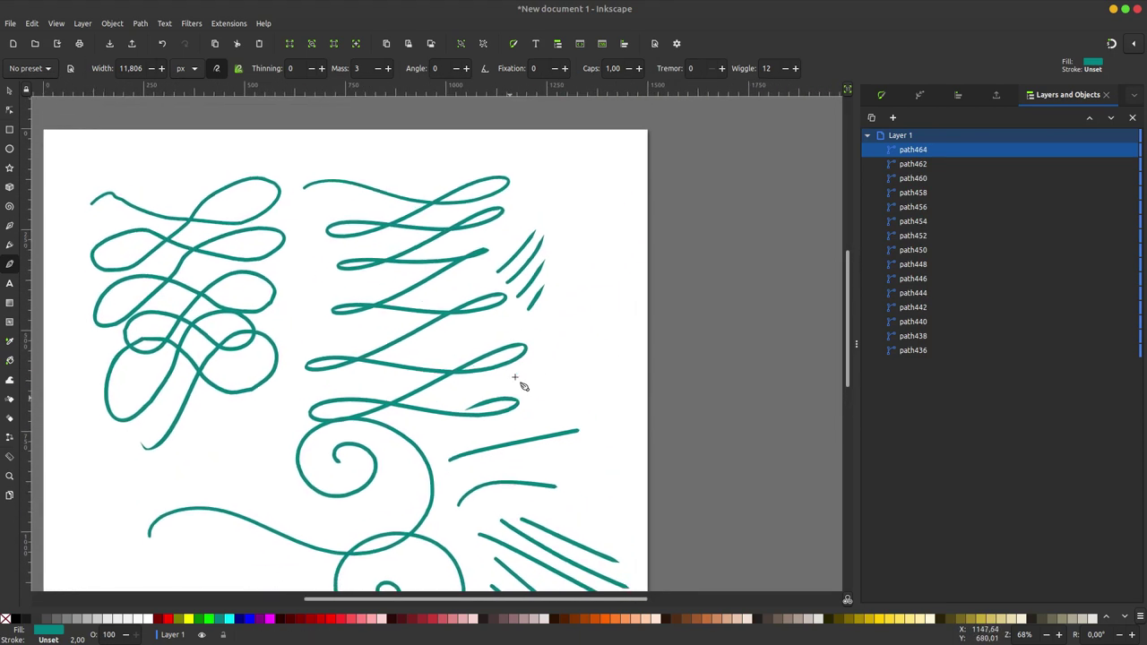
pyautogui.scroll(1, 529, 318)
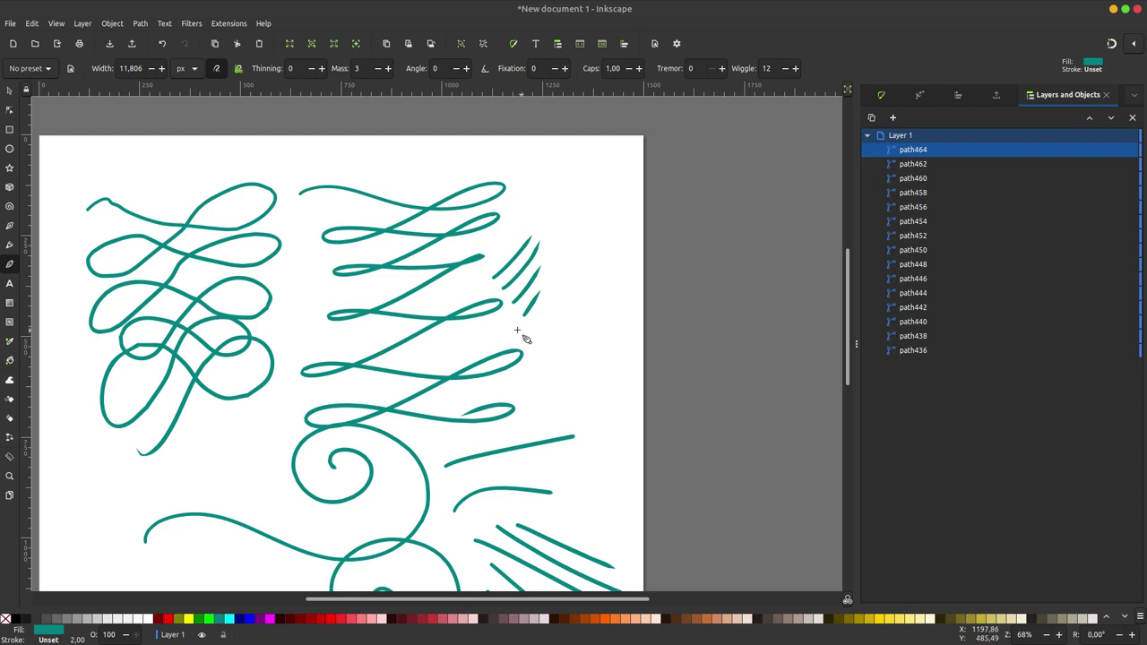
pyautogui.keyDown('ctrl'); pyautogui.scroll(1, 502, 269); pyautogui.keyUp('ctrl')
pyautogui.keyDown('ctrl'); pyautogui.scroll(1, 479, 261); pyautogui.keyUp('ctrl')
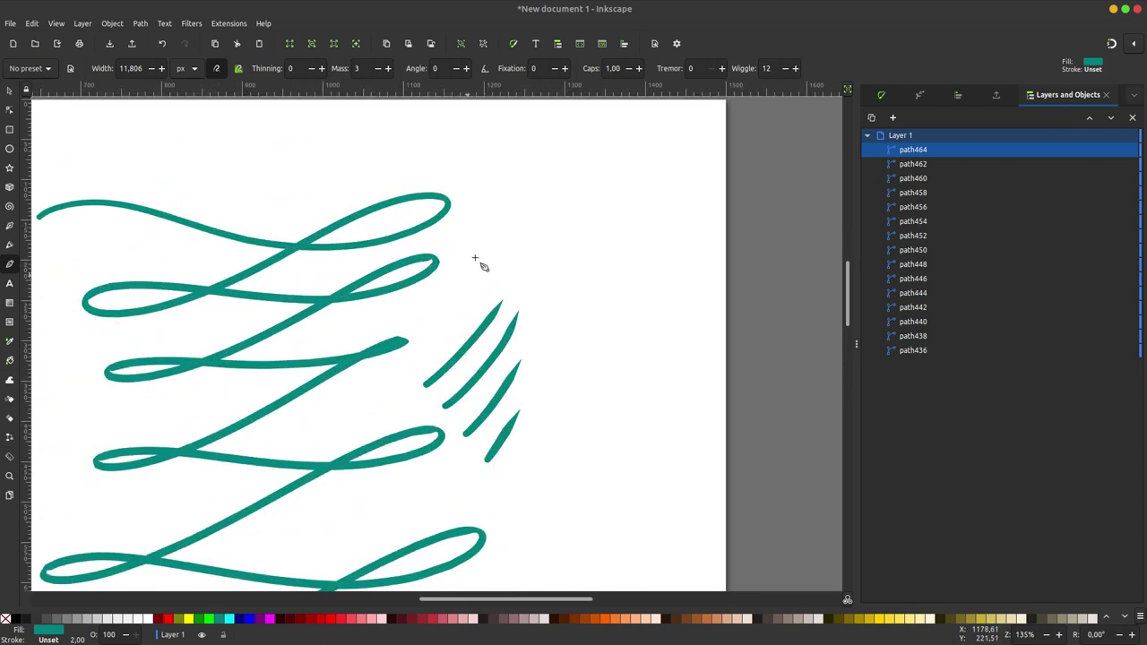
pyautogui.keyDown('ctrl'); pyautogui.scroll(1, 497, 206); pyautogui.keyUp('ctrl')
pyautogui.moveTo(501, 210); pyautogui.dragTo(663, 337)
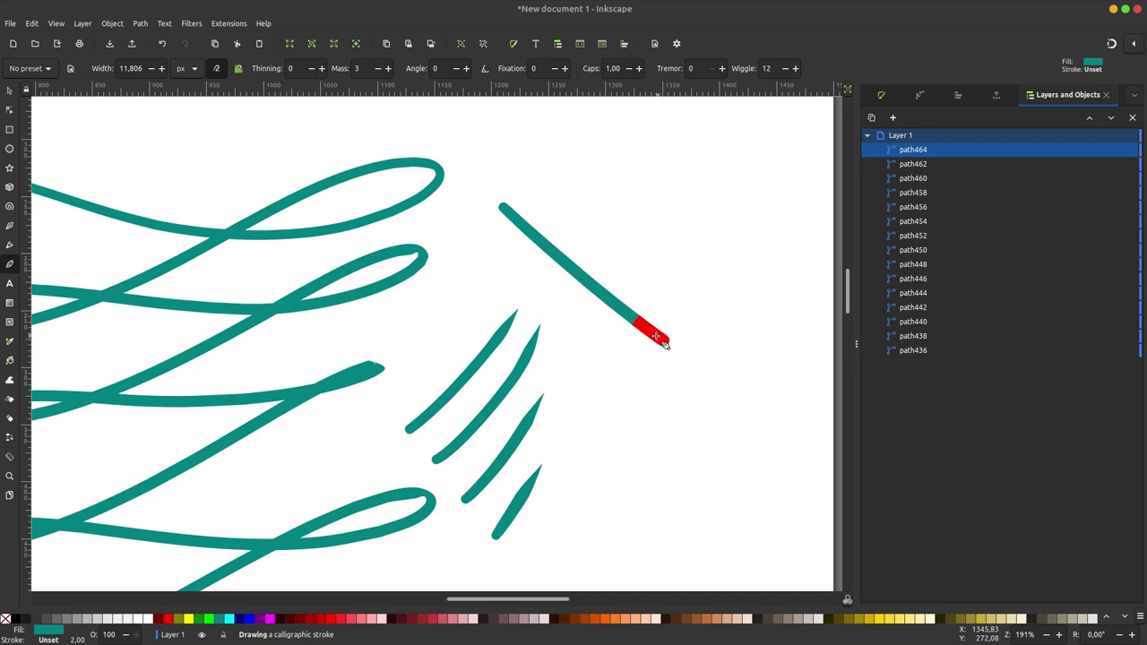
pyautogui.moveTo(516, 173); pyautogui.dragTo(556, 209)
pyautogui.moveTo(662, 318); pyautogui.dragTo(704, 345)
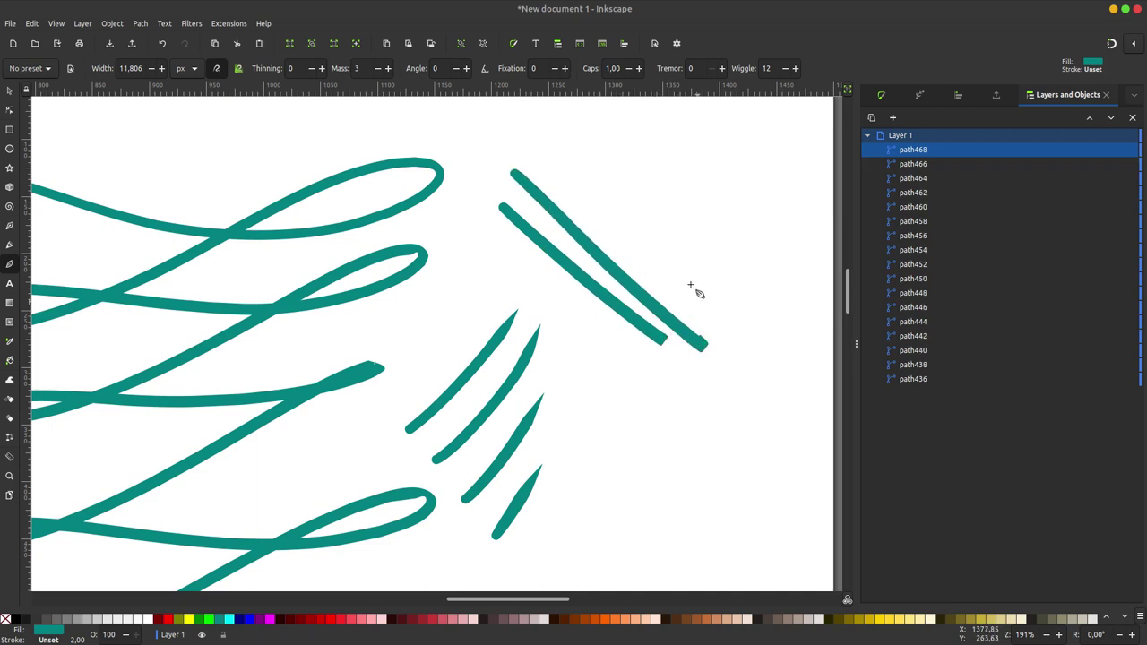
pyautogui.moveTo(536, 287); pyautogui.dragTo(724, 475)
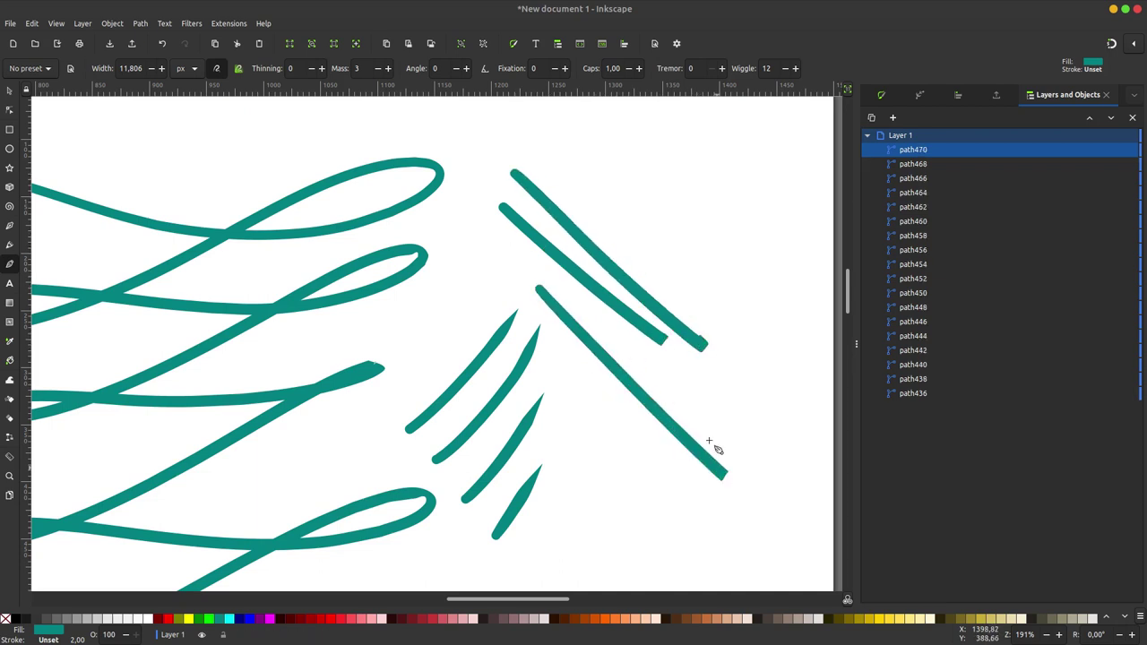
# - Add three more long parallel diagonal strokes
pyautogui.scroll(-4, 537, 327)
pyautogui.hscroll(3, 538, 328)
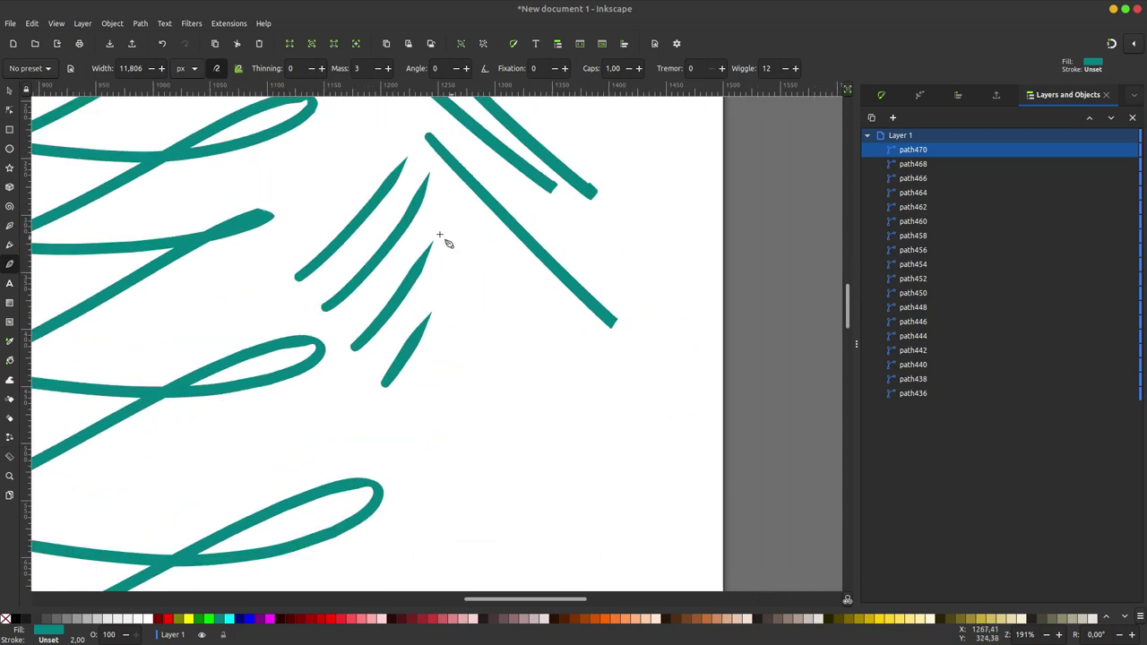
pyautogui.moveTo(442, 233); pyautogui.dragTo(644, 427)
pyautogui.moveTo(487, 364); pyautogui.dragTo(637, 489)
pyautogui.moveTo(446, 402); pyautogui.dragTo(614, 527)
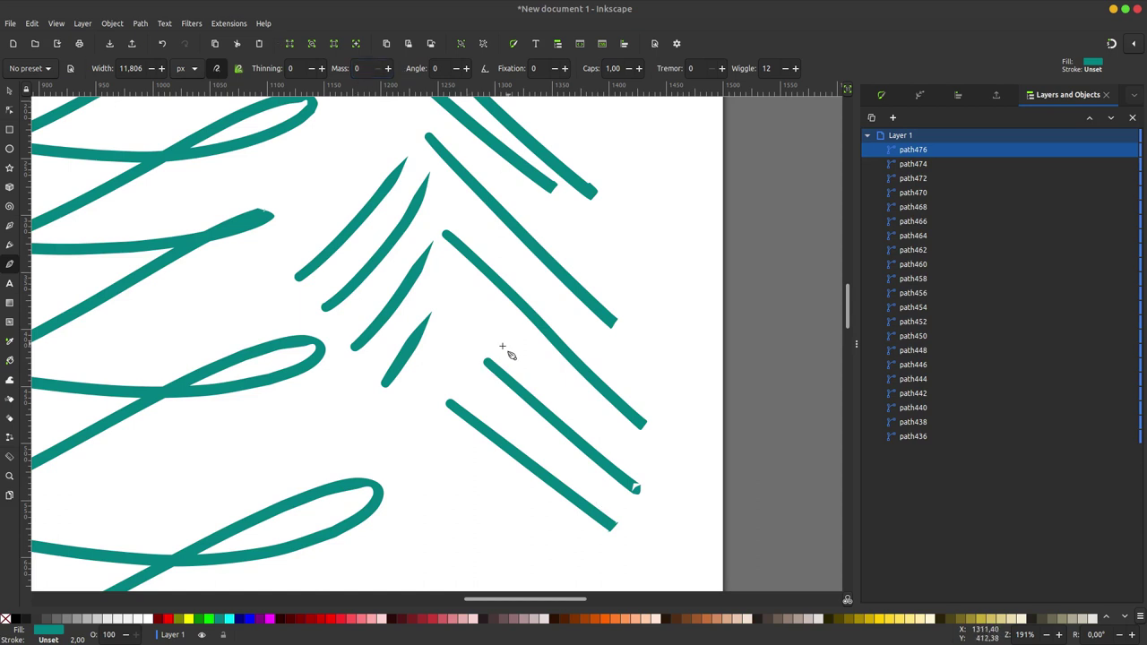
# - At Mass 0, draw wobbly diagonal strokes, the last ending in a curling loop
pyautogui.scroll(-4, 505, 351)
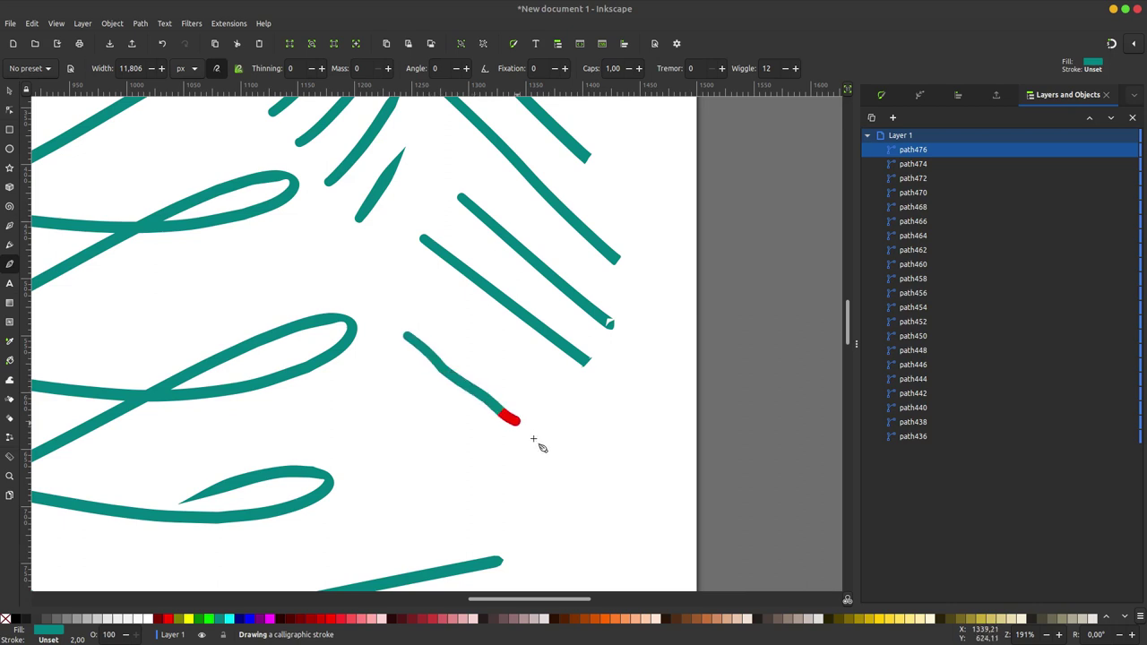
pyautogui.moveTo(484, 400); pyautogui.dragTo(581, 479)
pyautogui.moveTo(439, 405); pyautogui.dragTo(566, 514)
pyautogui.moveTo(440, 333); pyautogui.dragTo(577, 418)
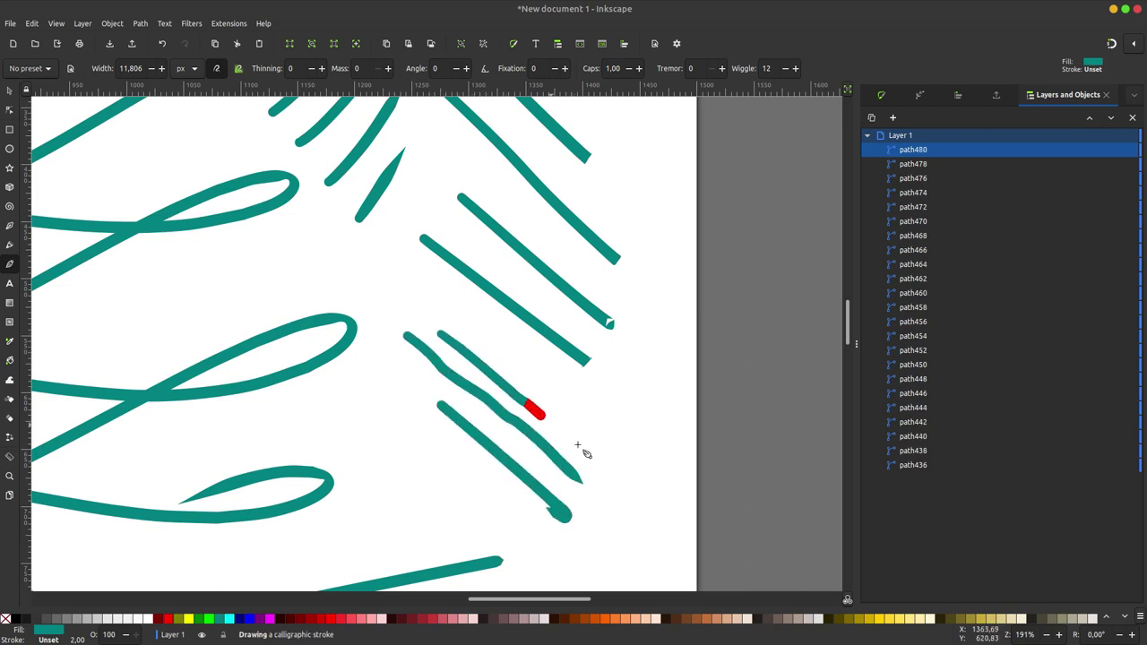
# - With Mass at 5, draw a wavy-tailed looping stroke and a curling spiral stroke
pyautogui.scroll(-3, 526, 254)
pyautogui.hscroll(-2, 526, 254)
pyautogui.moveTo(462, 339)
pyautogui.mouseDown()
pyautogui.moveTo(452, 444)
pyautogui.moveTo(570, 517)
pyautogui.moveTo(657, 548)
pyautogui.moveTo(708, 547)
pyautogui.mouseUp()
pyautogui.scroll(1, 543, 582)
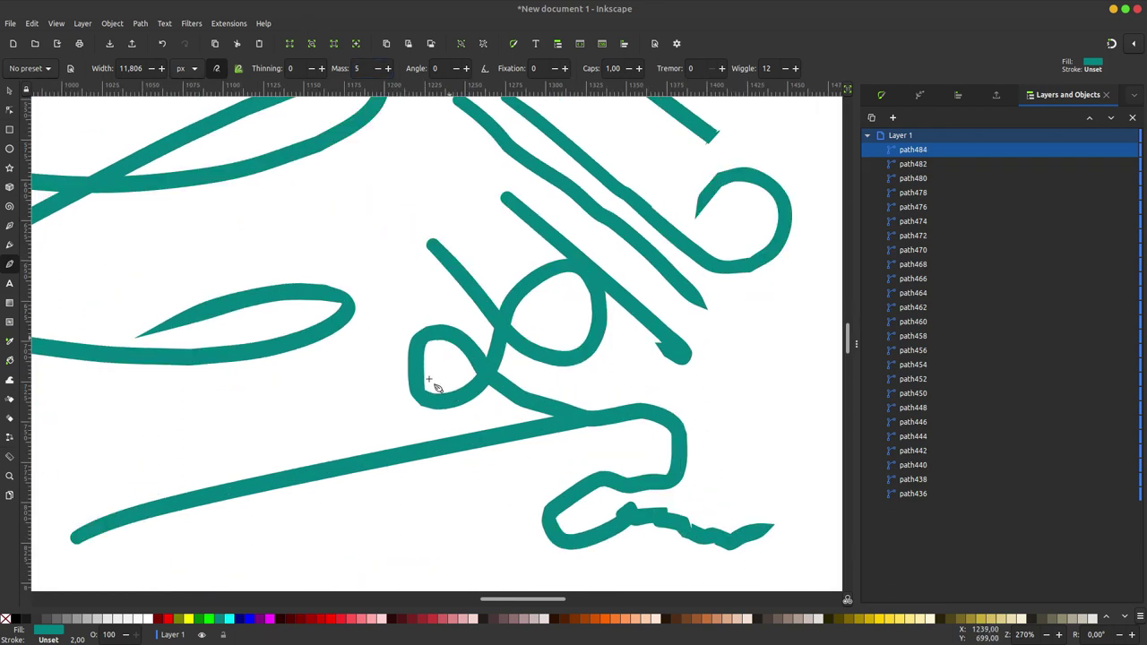
pyautogui.scroll(-5, 466, 269)
pyautogui.moveTo(395, 348)
pyautogui.mouseDown()
pyautogui.moveTo(482, 372)
pyautogui.moveTo(678, 383)
pyautogui.mouseUp()
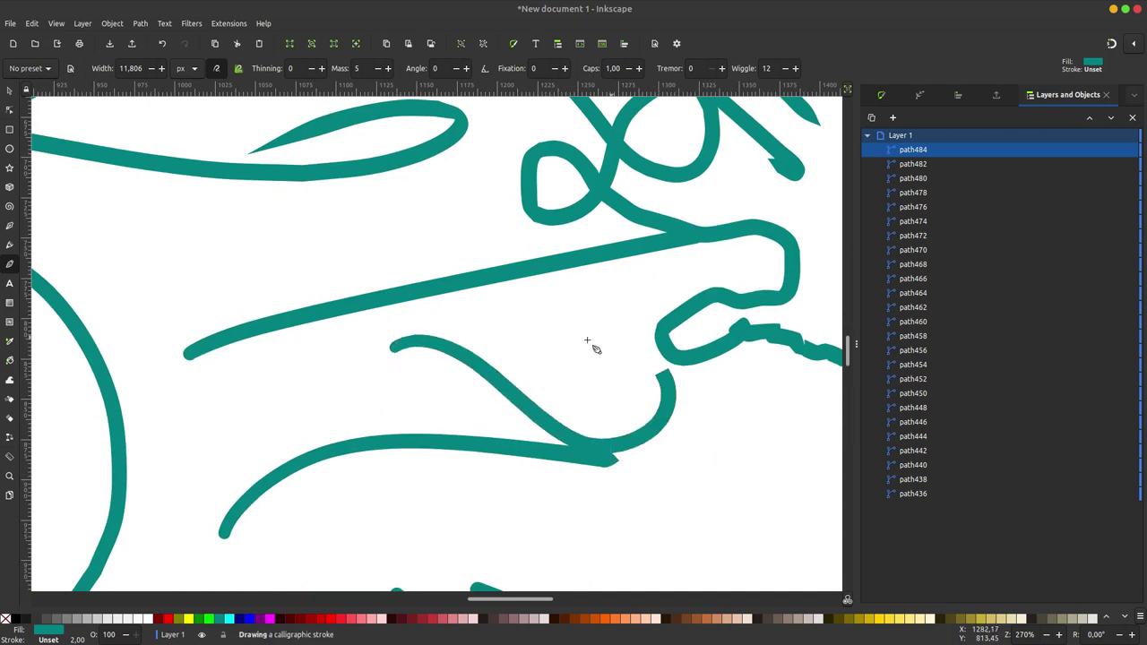
pyautogui.moveTo(587, 340); pyautogui.dragTo(574, 398)
# - Add a row of four short parallel up-right hatch marks below the loops
pyautogui.scroll(-3, 512, 410)
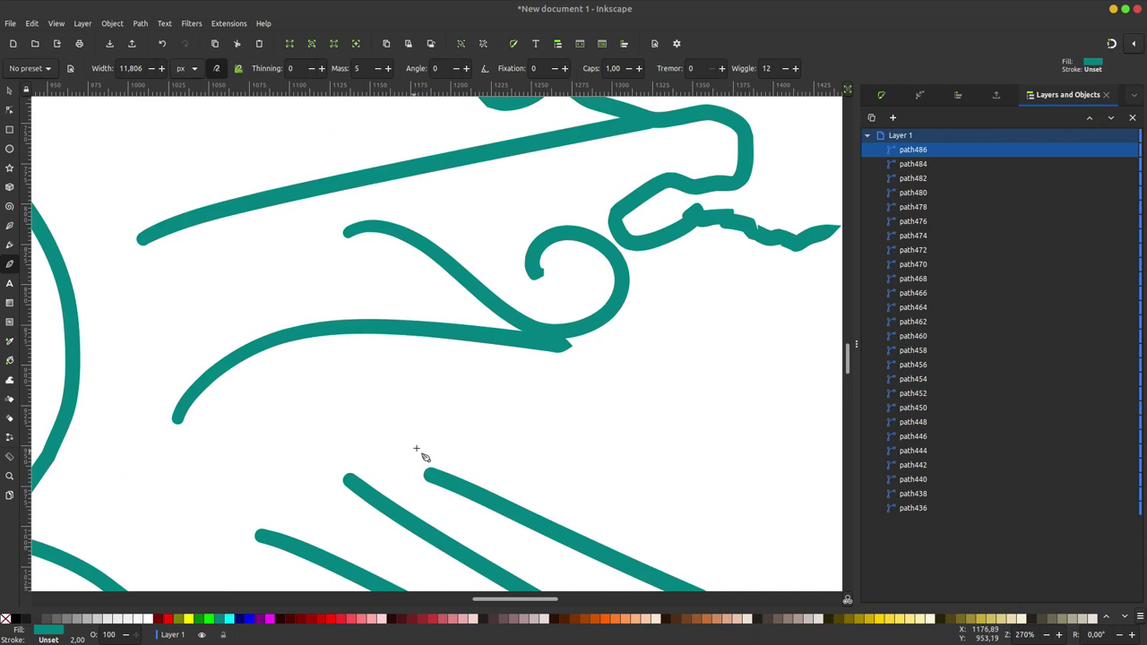
pyautogui.moveTo(416, 448); pyautogui.dragTo(475, 419)
pyautogui.moveTo(438, 468); pyautogui.dragTo(610, 371)
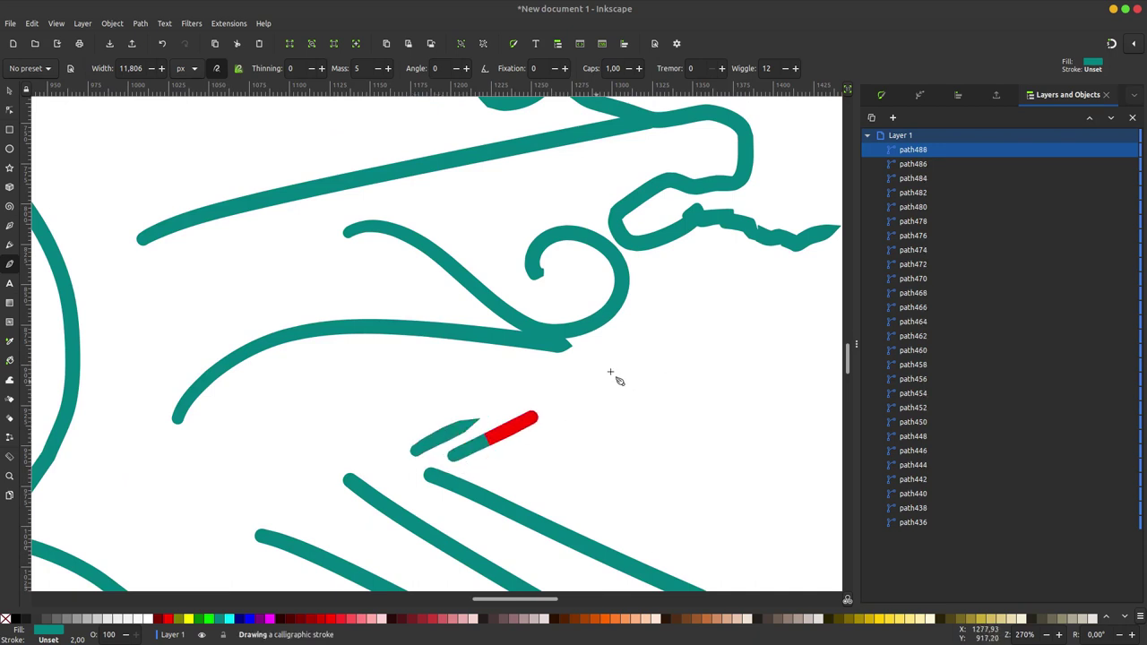
pyautogui.moveTo(498, 468); pyautogui.dragTo(599, 405)
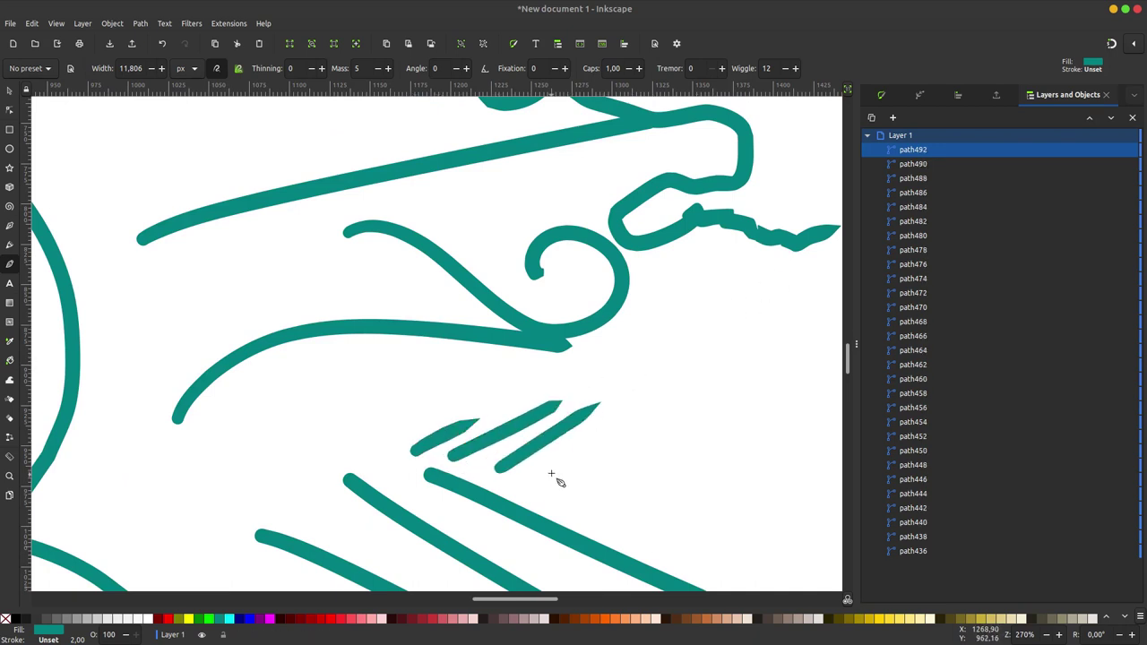
pyautogui.moveTo(551, 473); pyautogui.dragTo(637, 414)
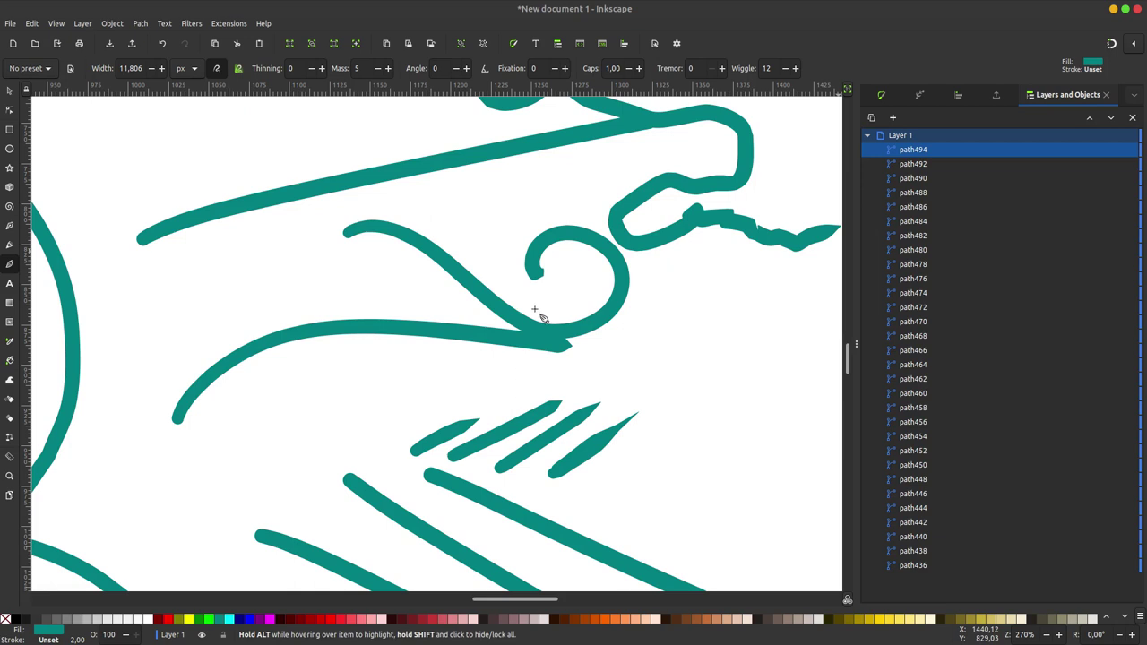